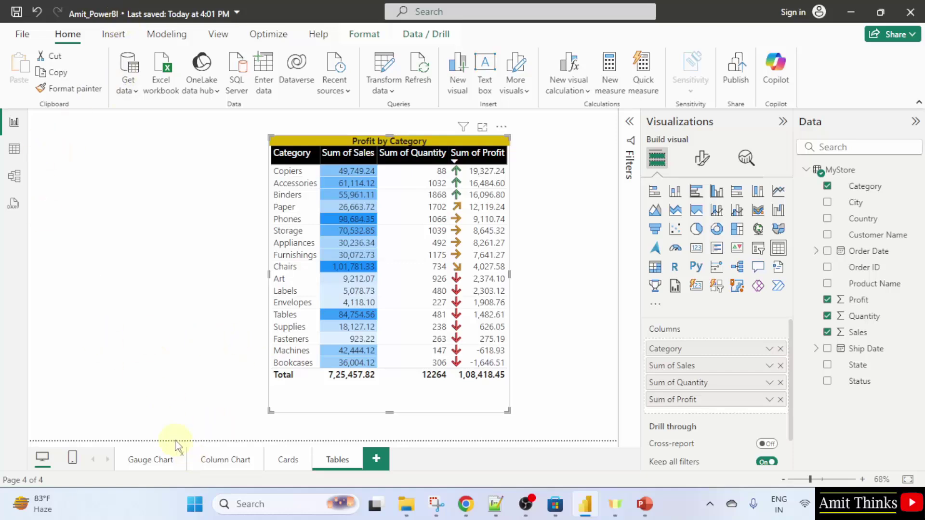
# Add a new blank report page and rename it to Filters.
pyautogui.click(376, 460)
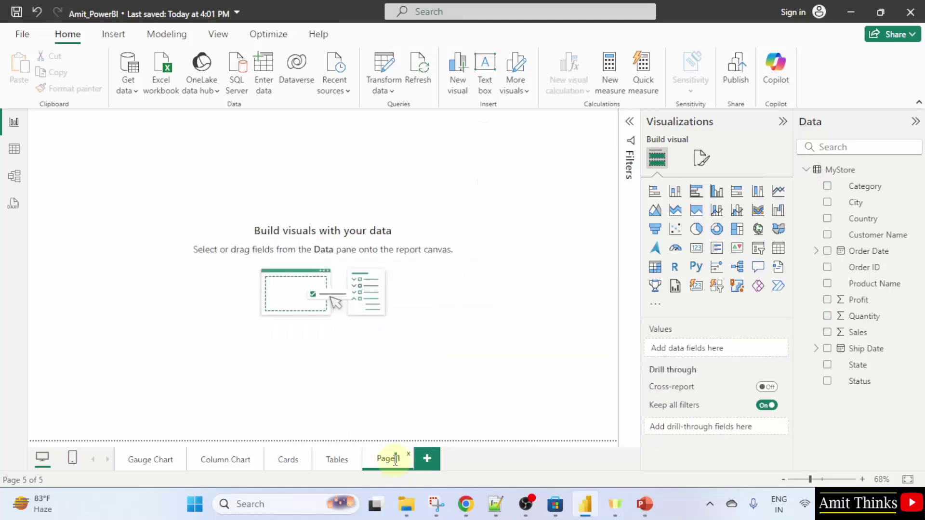
pyautogui.doubleClick(396, 460)
pyautogui.write('Fil')
pyautogui.write('ters')
pyautogui.press('Return')
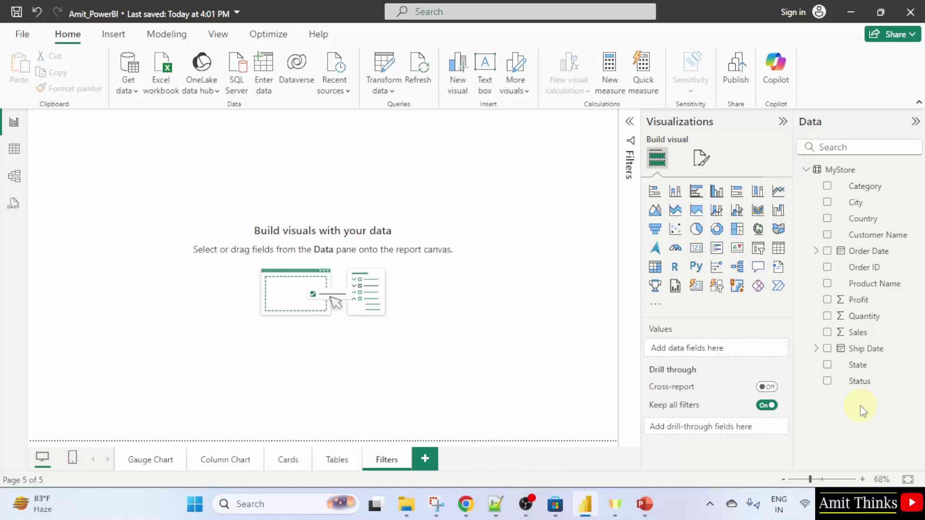
# Expand the collapsed Filters pane beside the report canvas.
pyautogui.click(631, 124)
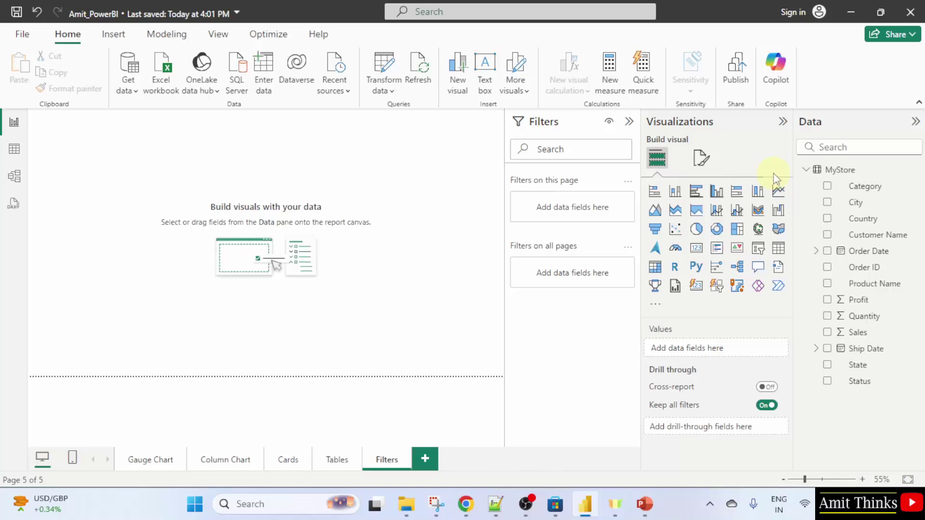
# Place an empty pie chart on the page, enlarged and moved toward the centre.
pyautogui.click(697, 230)
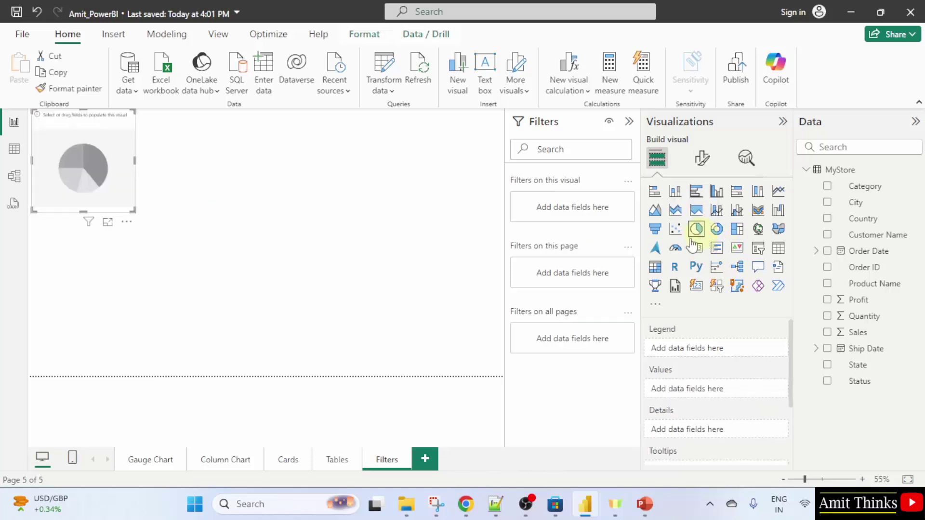
pyautogui.moveTo(133, 209); pyautogui.dragTo(264, 293)
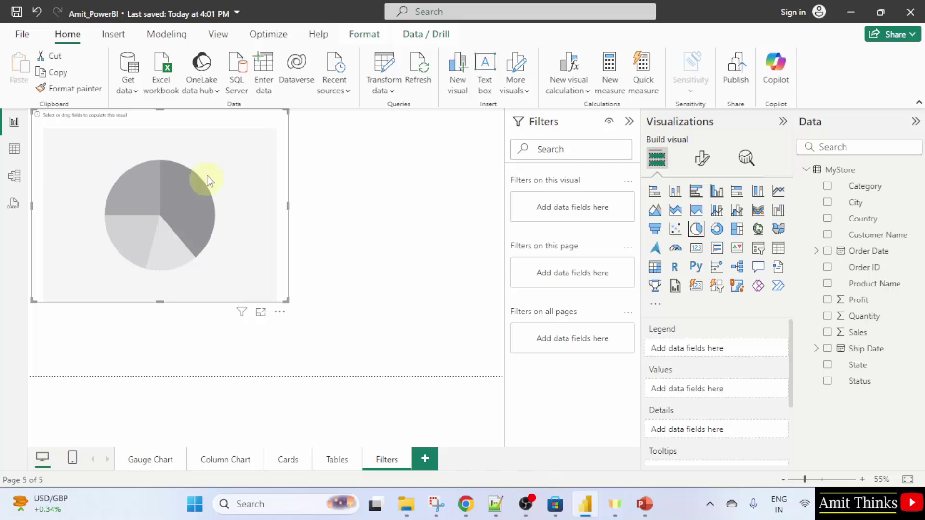
pyautogui.moveTo(209, 179); pyautogui.dragTo(361, 209)
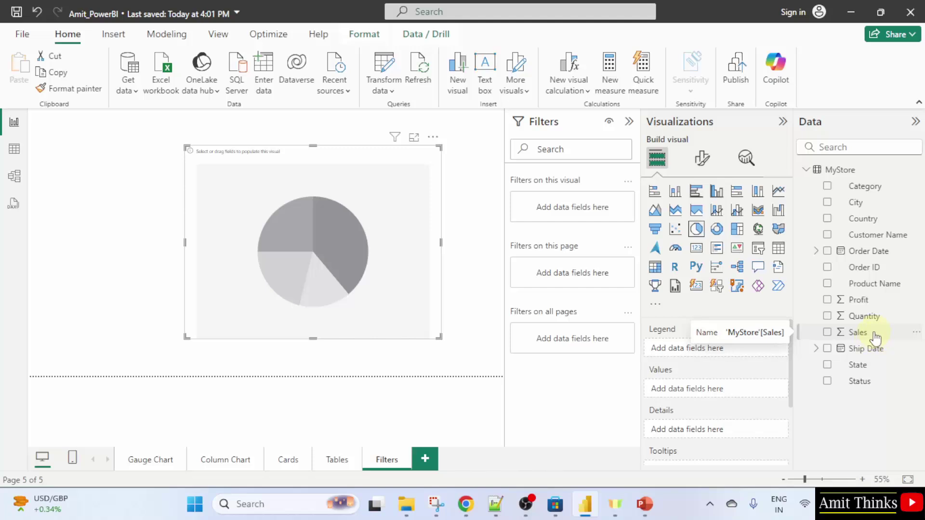
# Show Sum of Sales by State in the pie chart and stretch it larger on the canvas.
pyautogui.click(827, 332)
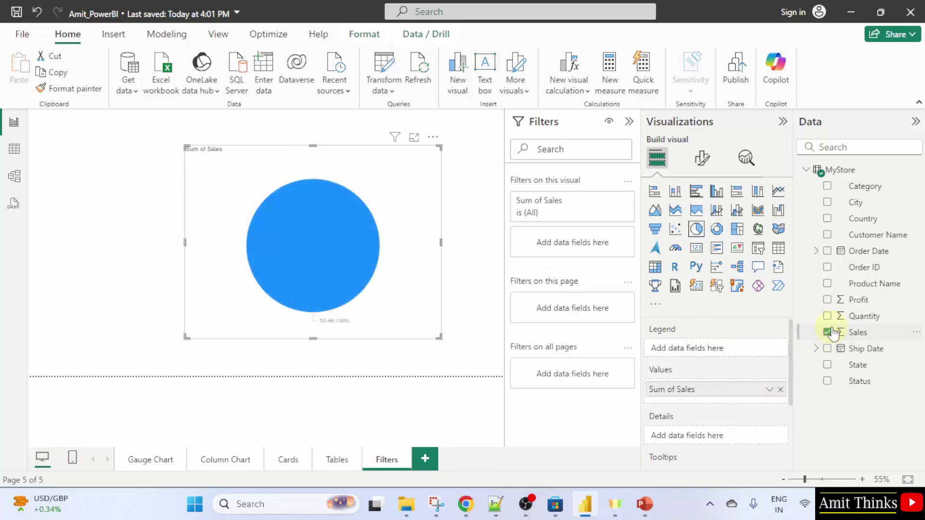
pyautogui.click(828, 364)
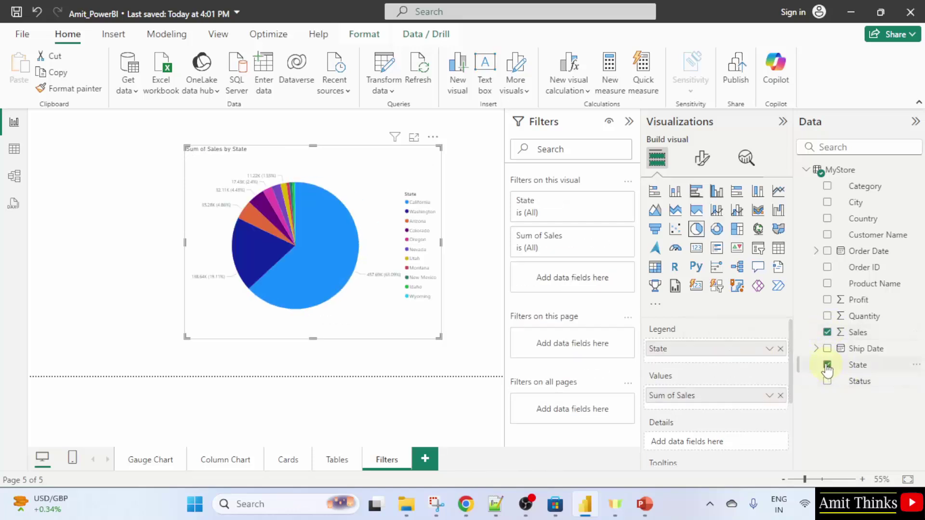
pyautogui.moveTo(440, 337); pyautogui.dragTo(482, 381)
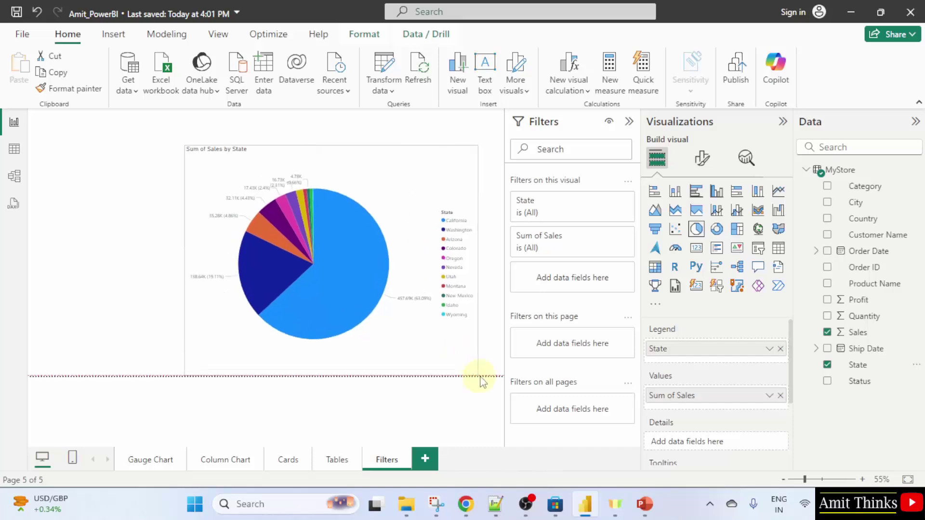
pyautogui.click(182, 148)
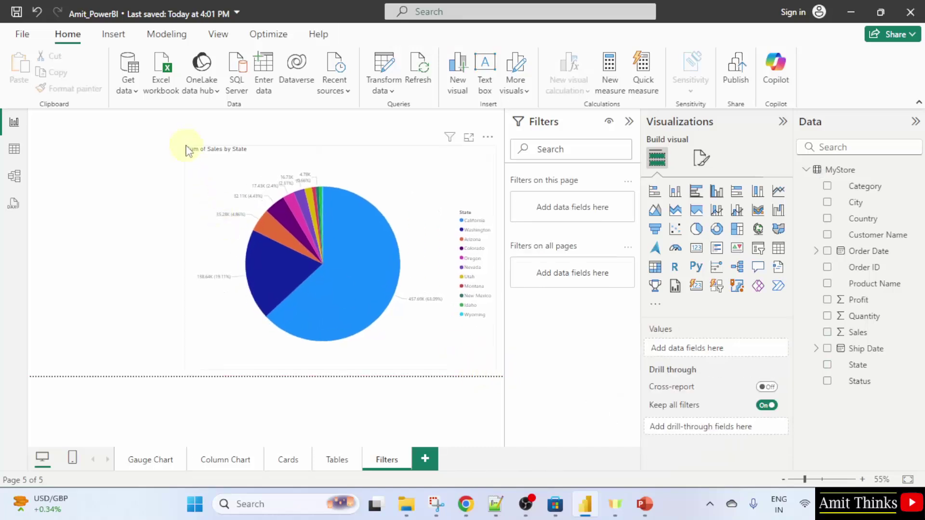
pyautogui.moveTo(188, 150); pyautogui.dragTo(133, 117)
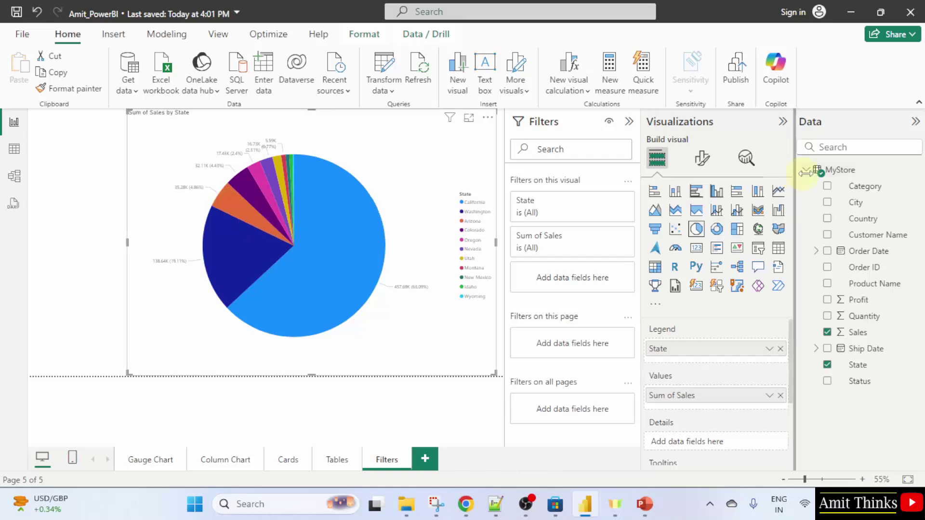
pyautogui.moveTo(806, 172); pyautogui.dragTo(817, 174)
pyautogui.moveTo(651, 201); pyautogui.dragTo(682, 199)
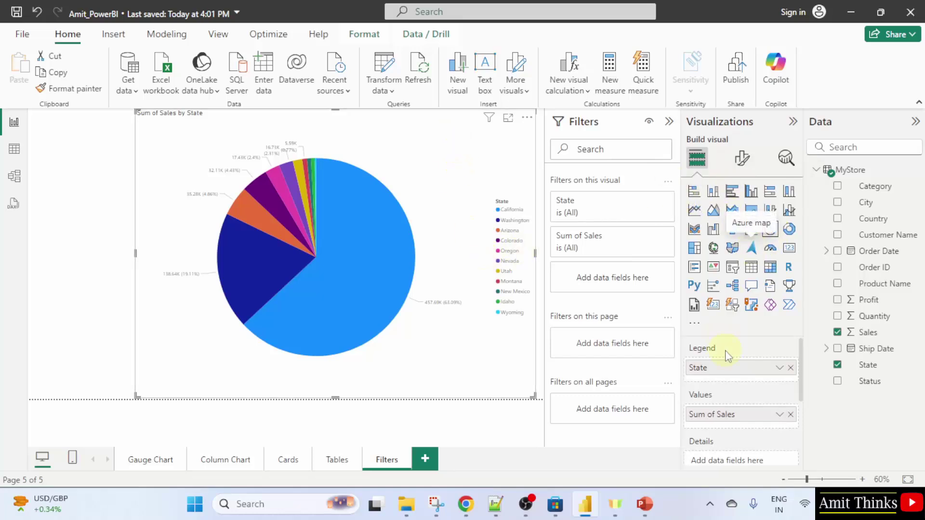
# In Format visual, set the Detail labels Values font size to 15.
pyautogui.click(743, 160)
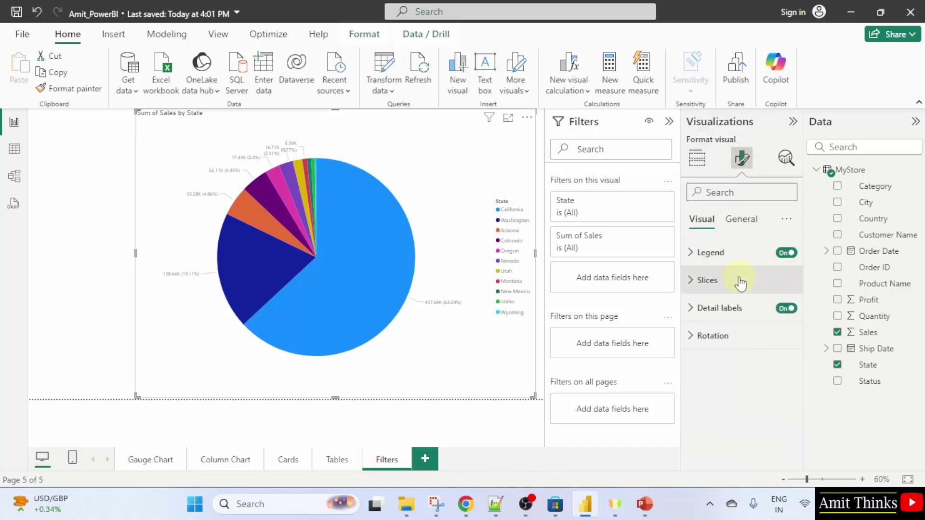
pyautogui.click(745, 308)
pyautogui.click(712, 375)
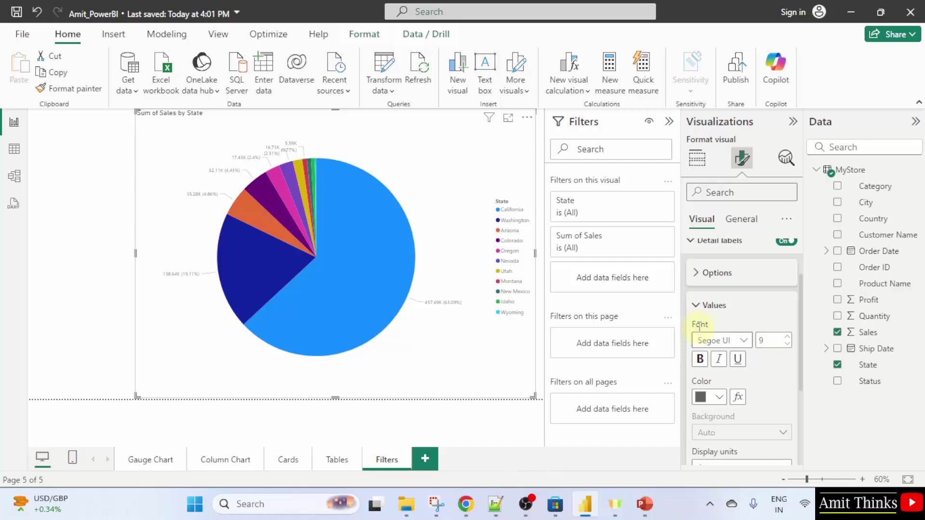
pyautogui.scroll(-3, 712, 326)
pyautogui.scroll(3, 745, 333)
pyautogui.doubleClick(765, 340)
pyautogui.write('12')
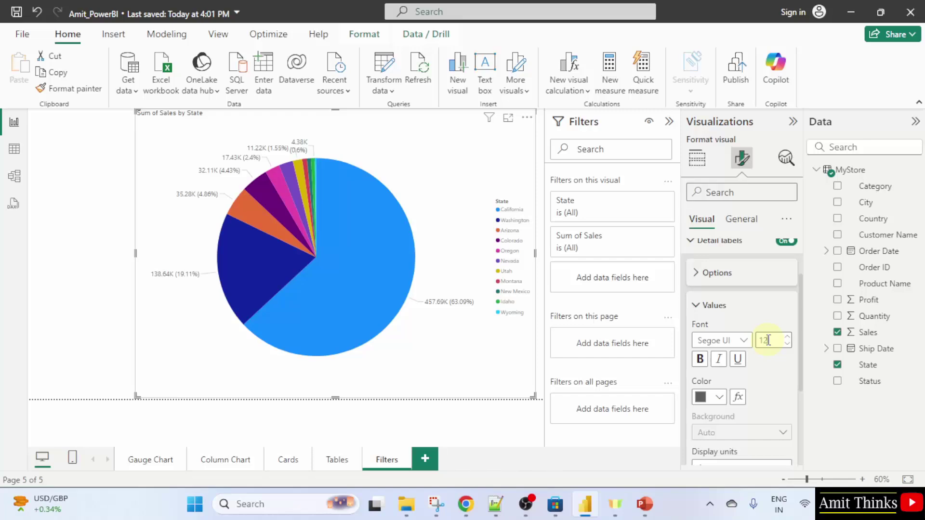
pyautogui.press('BackSpace')
pyautogui.press('BackSpace')
pyautogui.write('15')
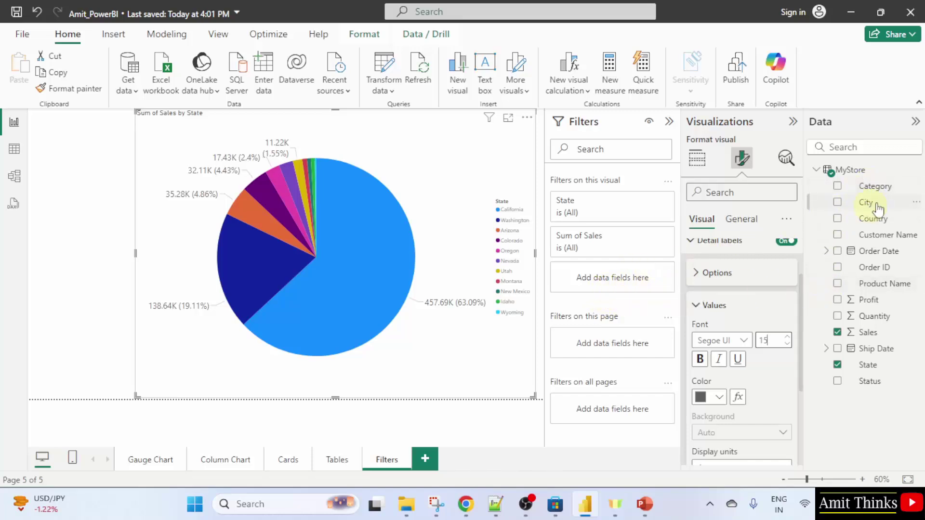
# Add Category as a visual-level filter on the pie chart with Basic filtering.
pyautogui.moveTo(875, 187); pyautogui.dragTo(625, 271)
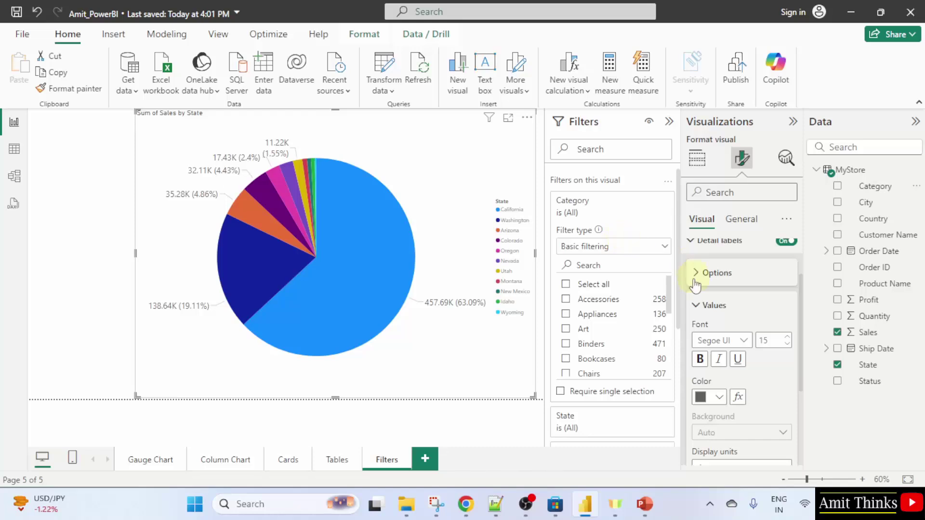
pyautogui.click(641, 250)
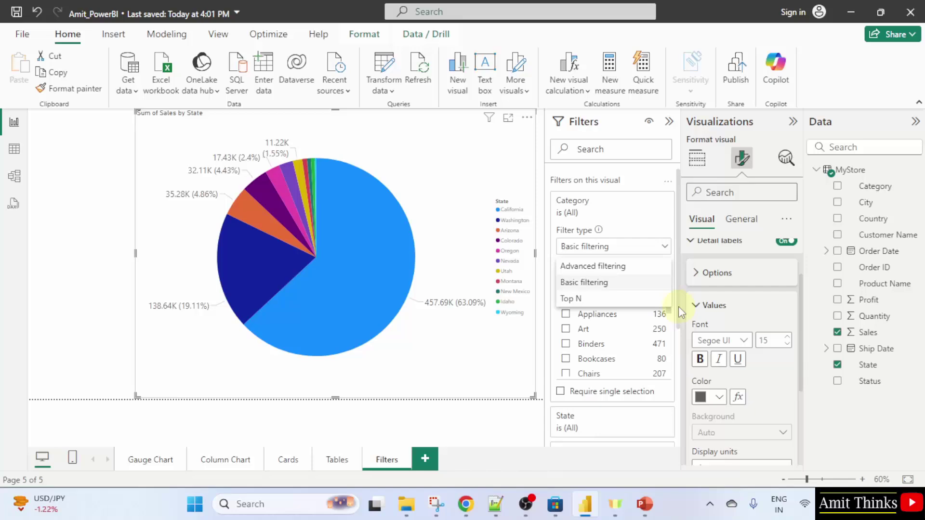
pyautogui.click(681, 325)
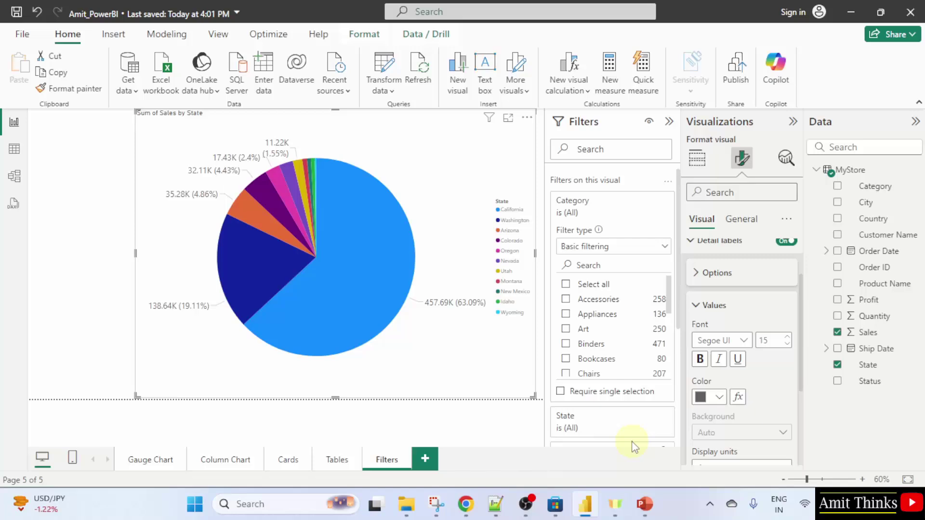
pyautogui.moveTo(611, 206)
pyautogui.click(634, 201)
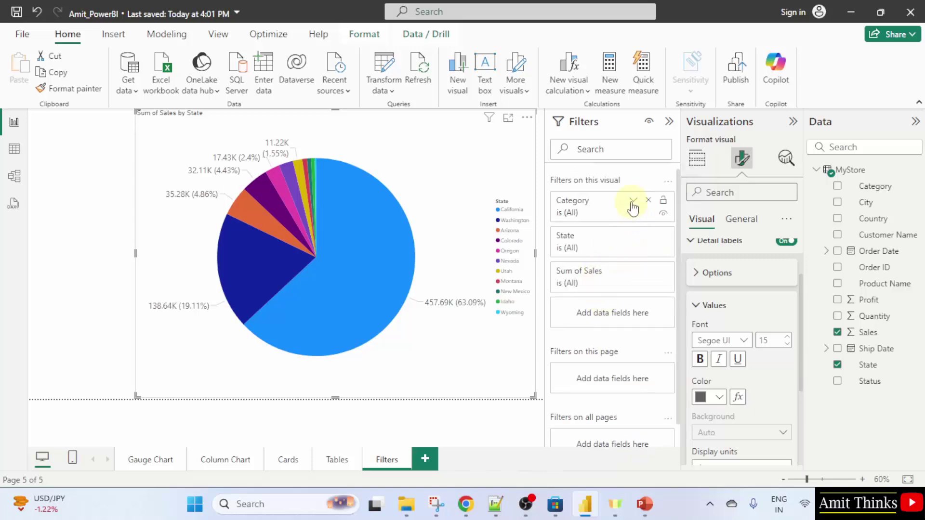
pyautogui.click(633, 208)
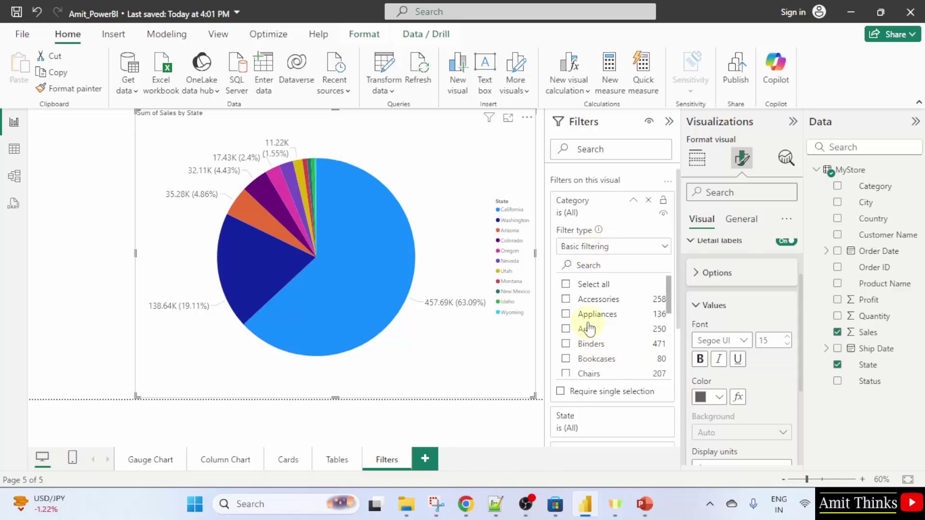
# Filter the pie chart by Category to Bookcases and Accessories together.
pyautogui.click(567, 299)
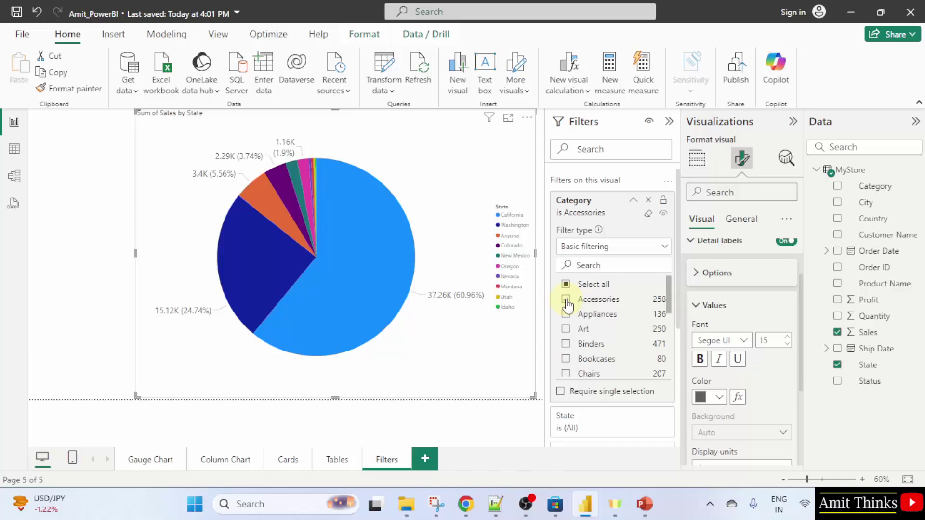
pyautogui.click(565, 299)
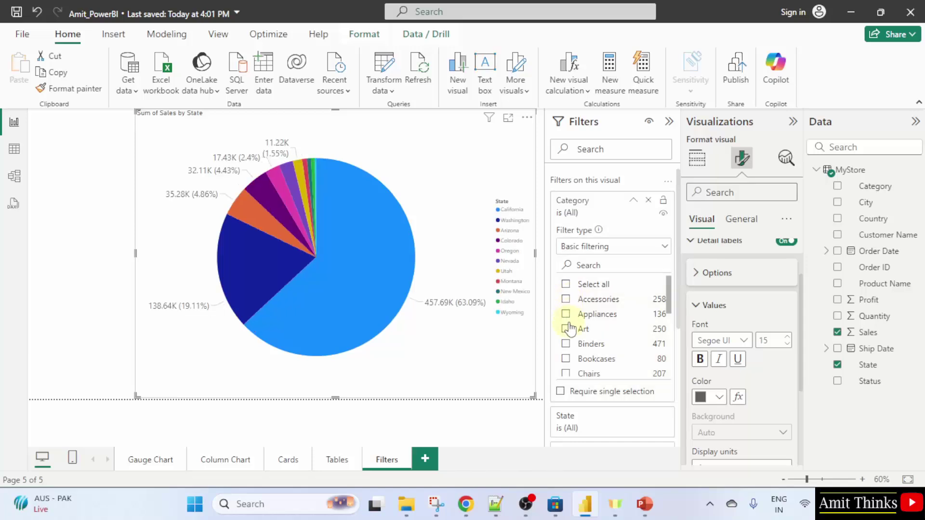
pyautogui.click(566, 360)
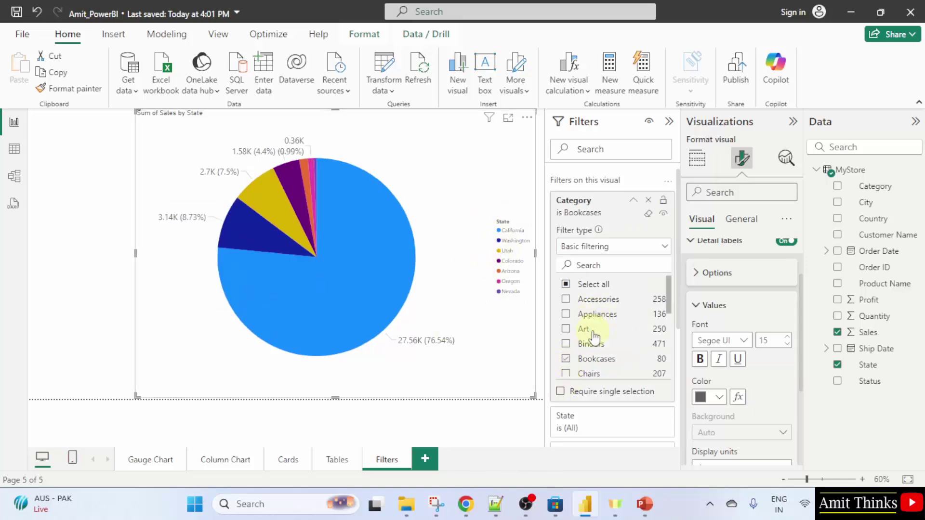
pyautogui.click(566, 299)
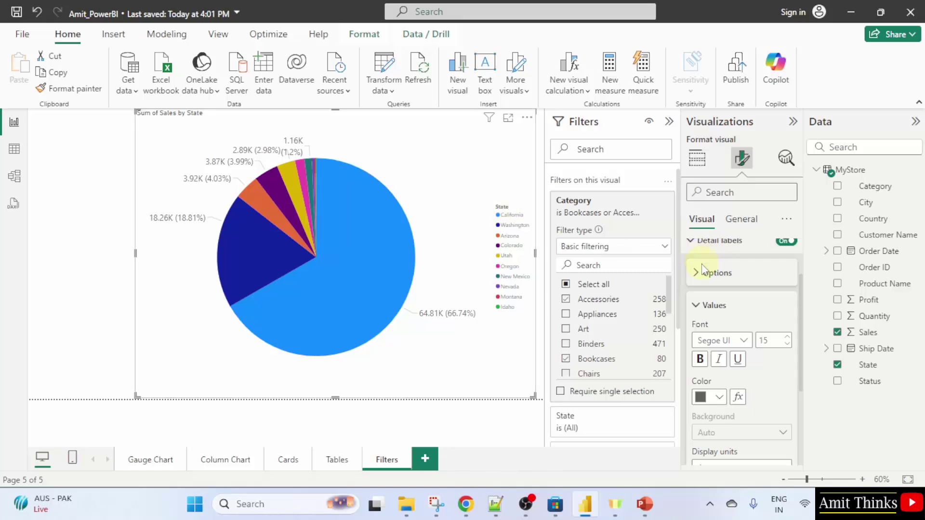
pyautogui.scroll(-3, 727, 290)
pyautogui.scroll(-1, 727, 291)
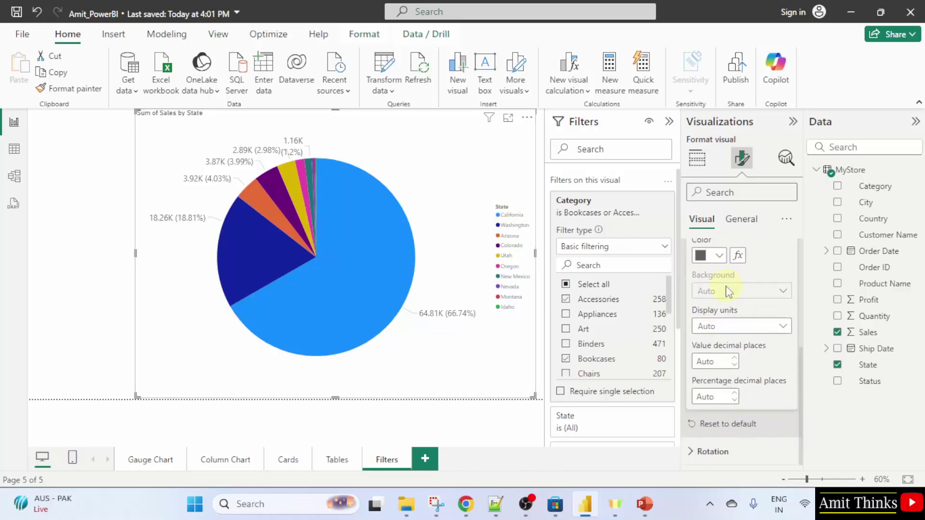
pyautogui.scroll(5, 728, 290)
# Set the pie chart legend text font size to 15.
pyautogui.click(715, 304)
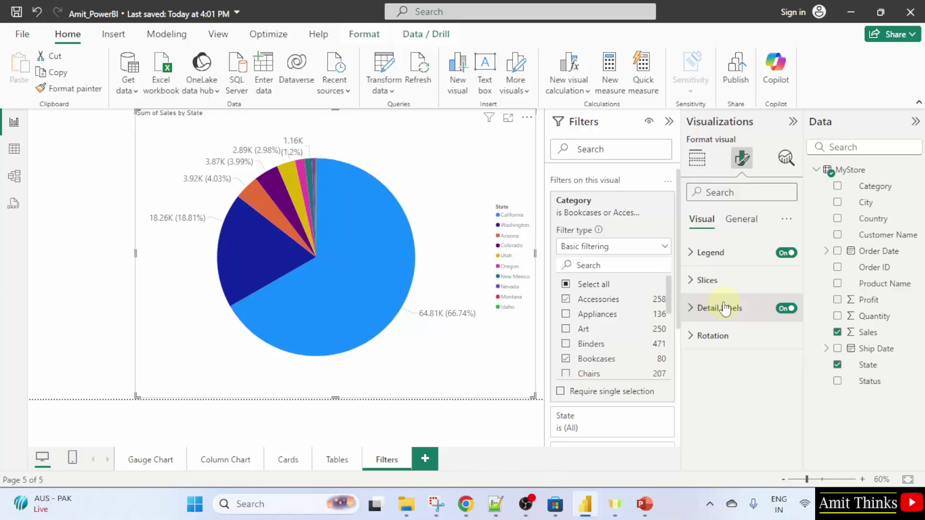
pyautogui.click(695, 253)
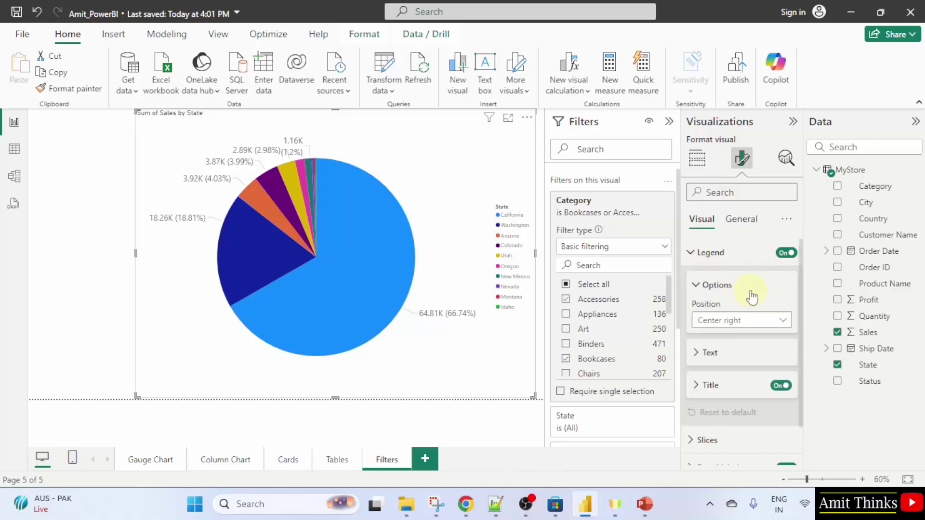
pyautogui.click(701, 352)
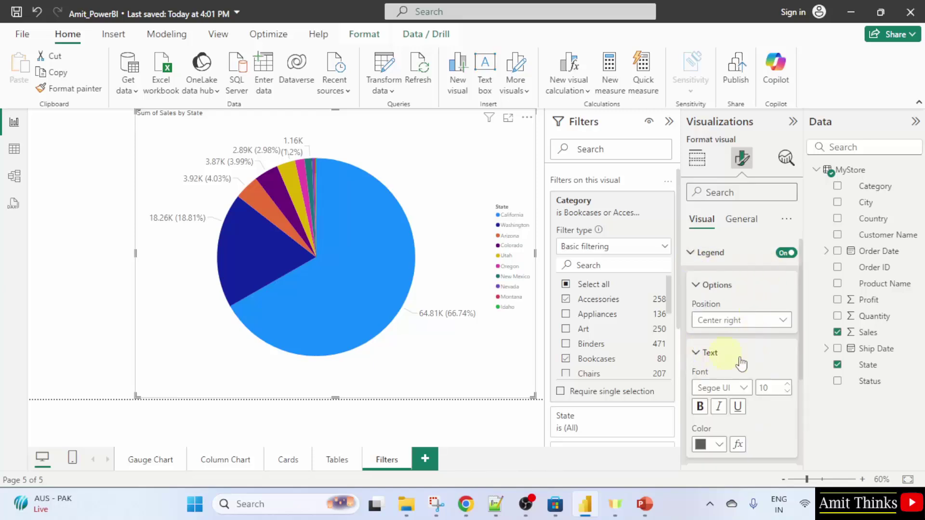
pyautogui.scroll(-1, 772, 355)
pyautogui.doubleClick(766, 320)
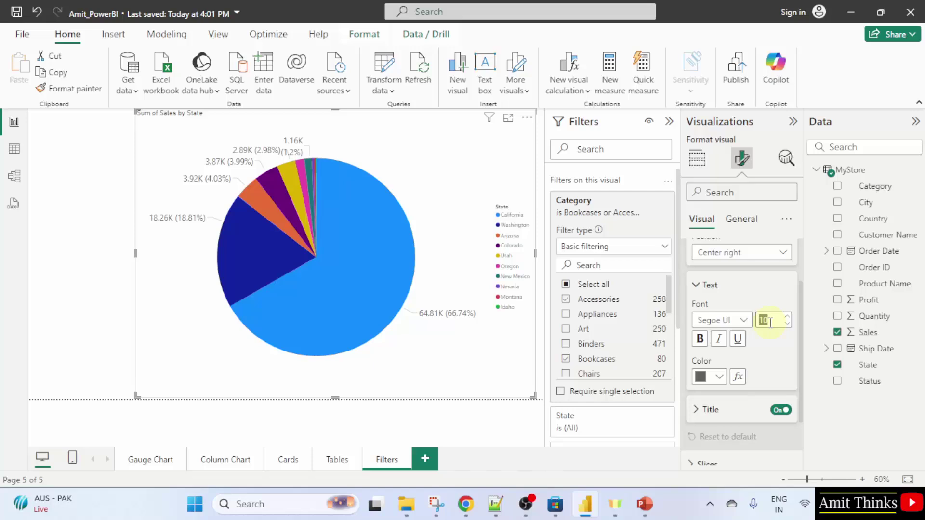
pyautogui.write('15')
pyautogui.press('Return')
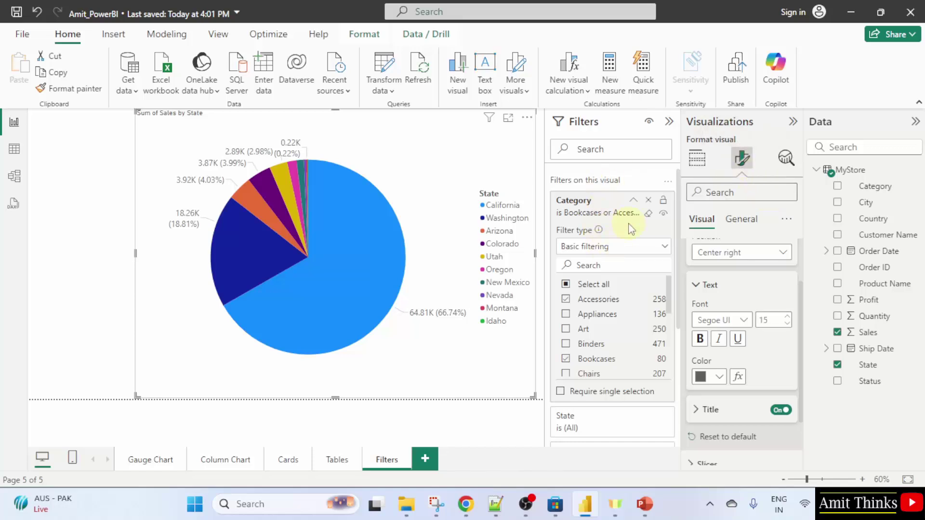
# Keep Basic filtering and untick Bookcases so only Accessories remains in the Category filter.
pyautogui.click(622, 247)
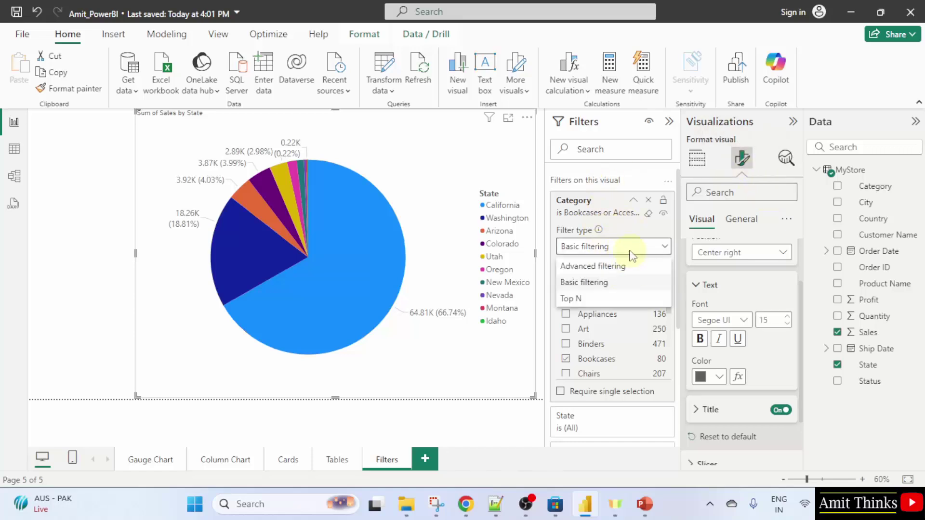
pyautogui.click(569, 365)
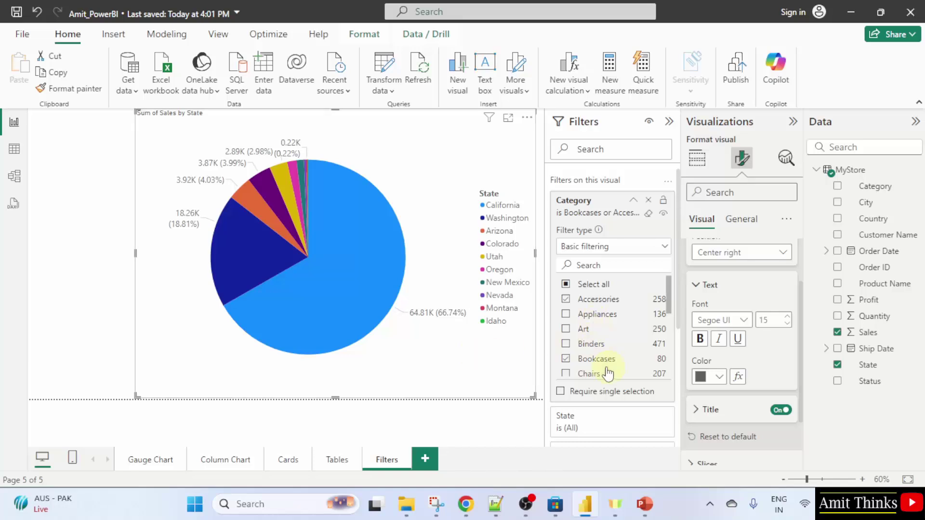
pyautogui.click(565, 359)
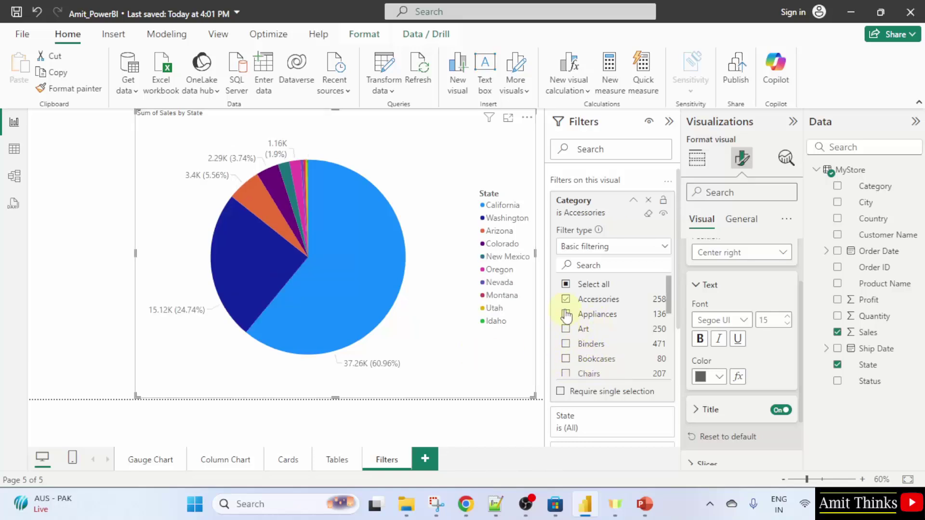